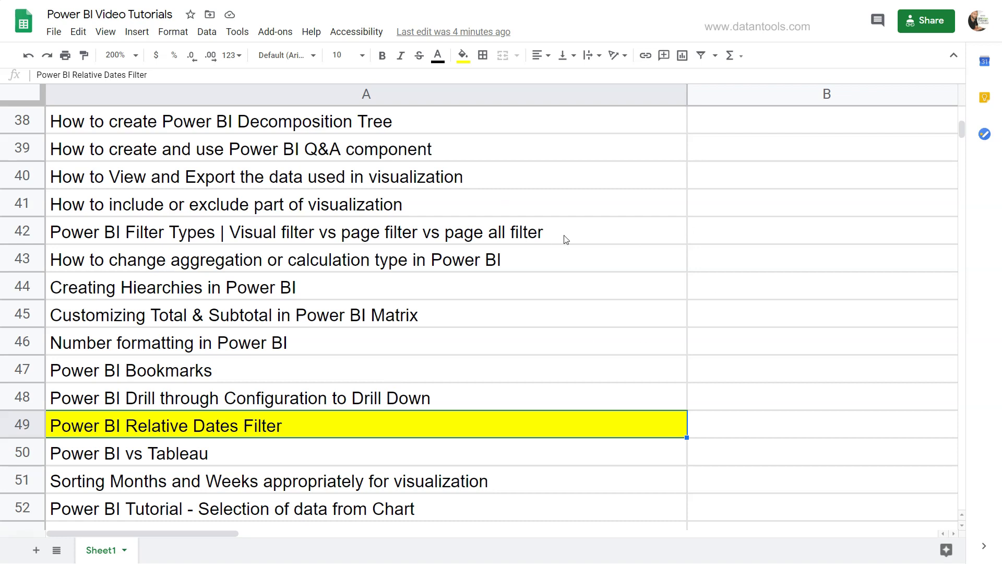
- Scroll through the spreadsheet data
scroll(566, 239, up, 10)
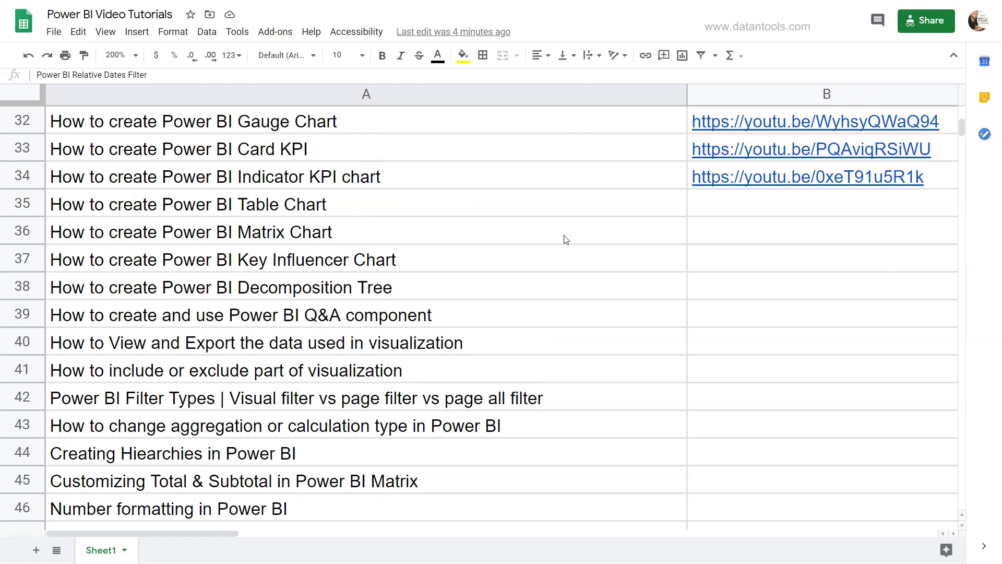
scroll(566, 239, up, 2)
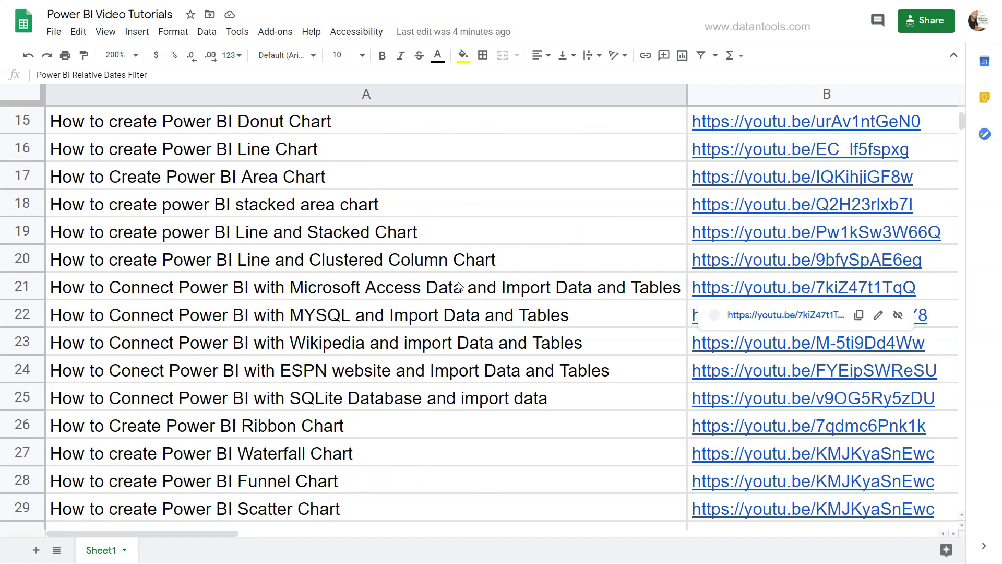
scroll(458, 286, up, 3)
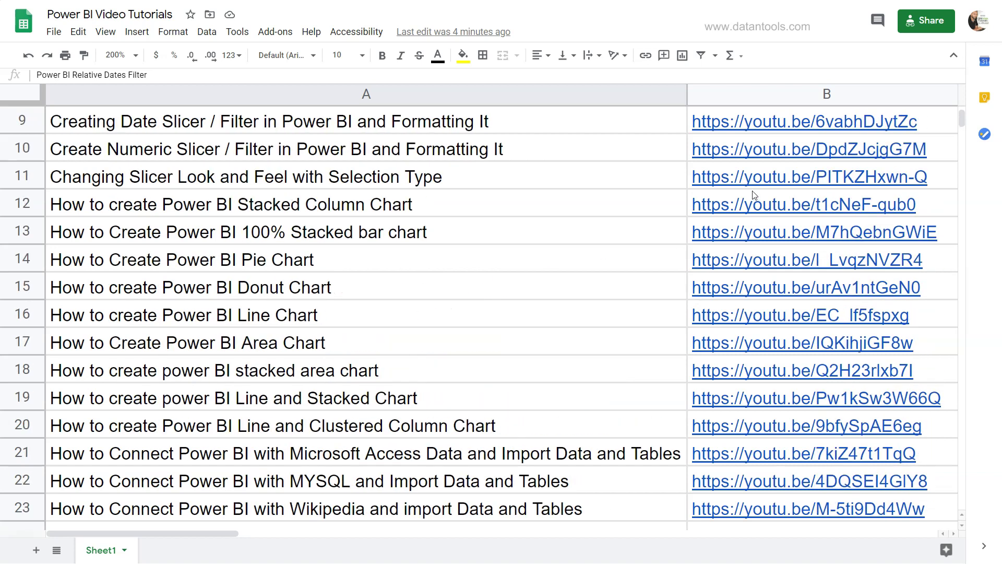
mouse_move(773, 182)
scroll(612, 258, up, 4)
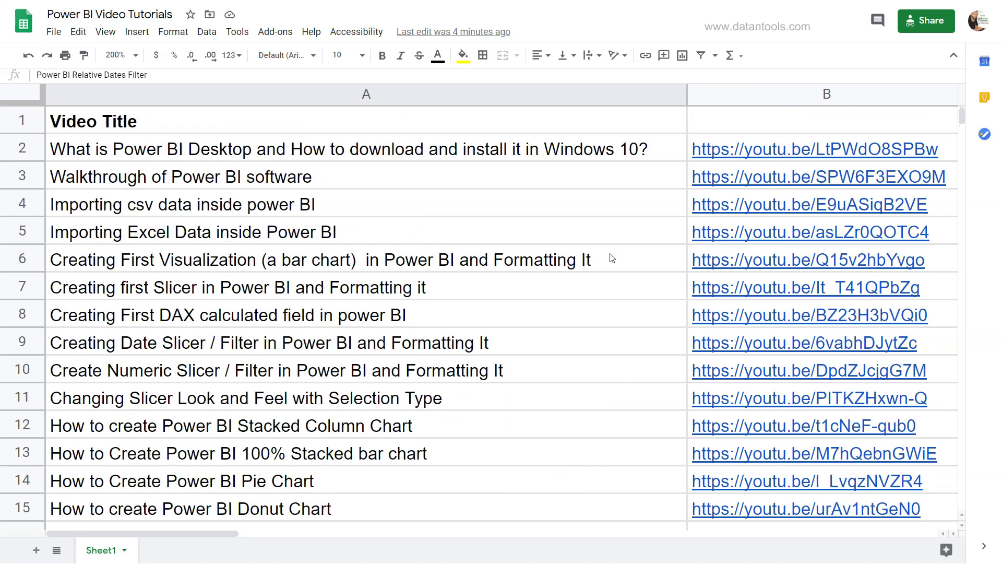
scroll(612, 258, down, 12)
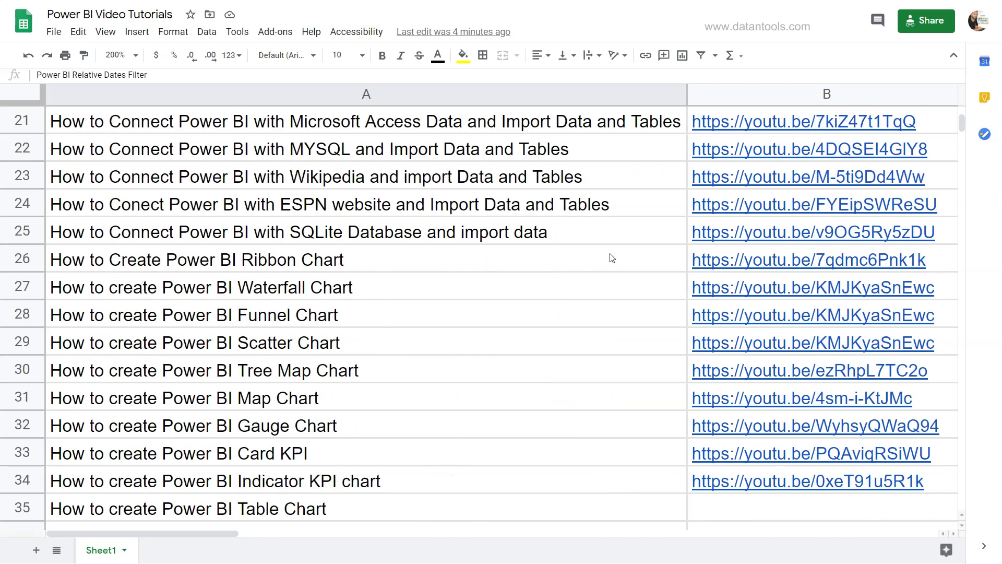
scroll(612, 258, down, 5)
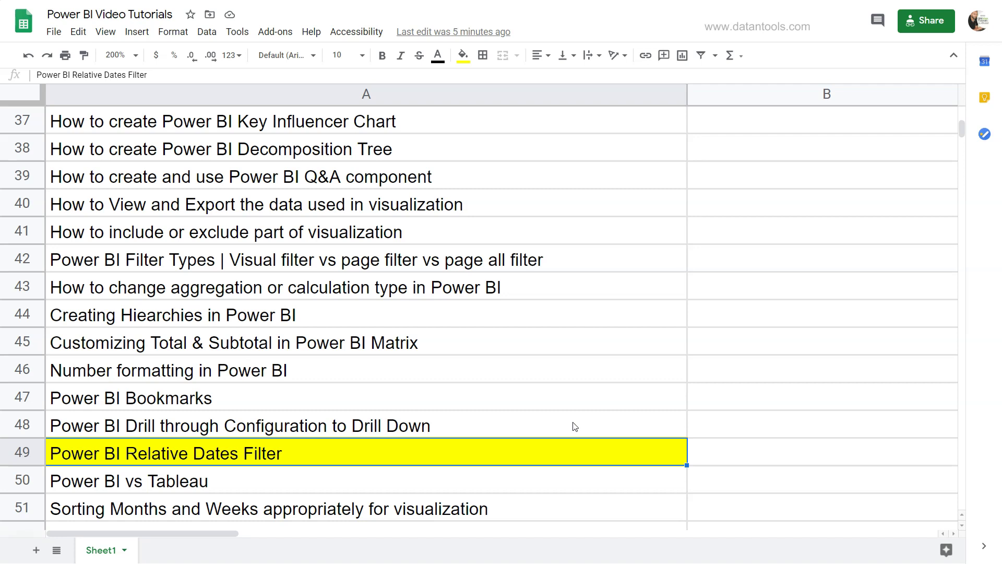
- Switch to Power BI Desktop and toggle the Filters pane off and back on
key(alt+Tab)
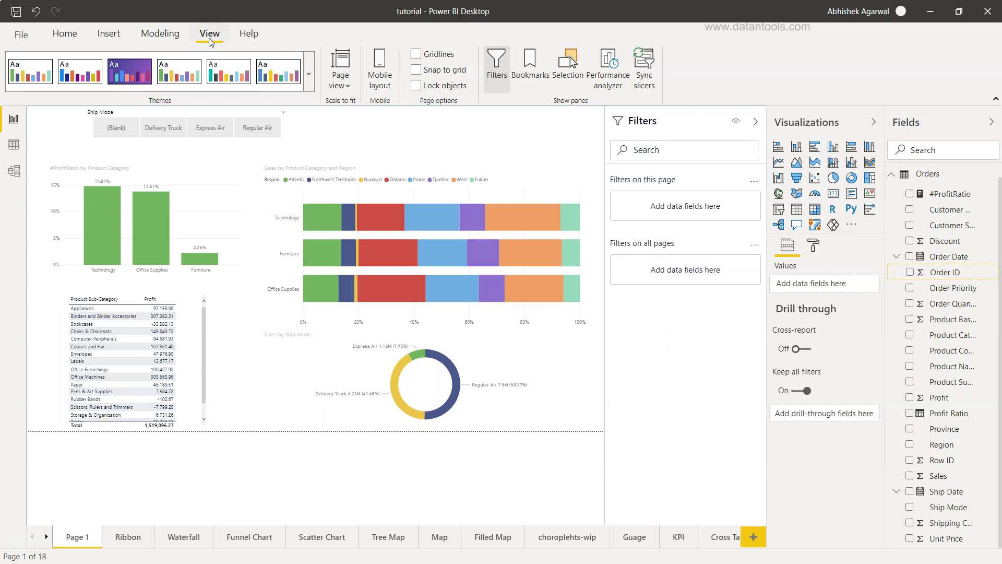
click(503, 83)
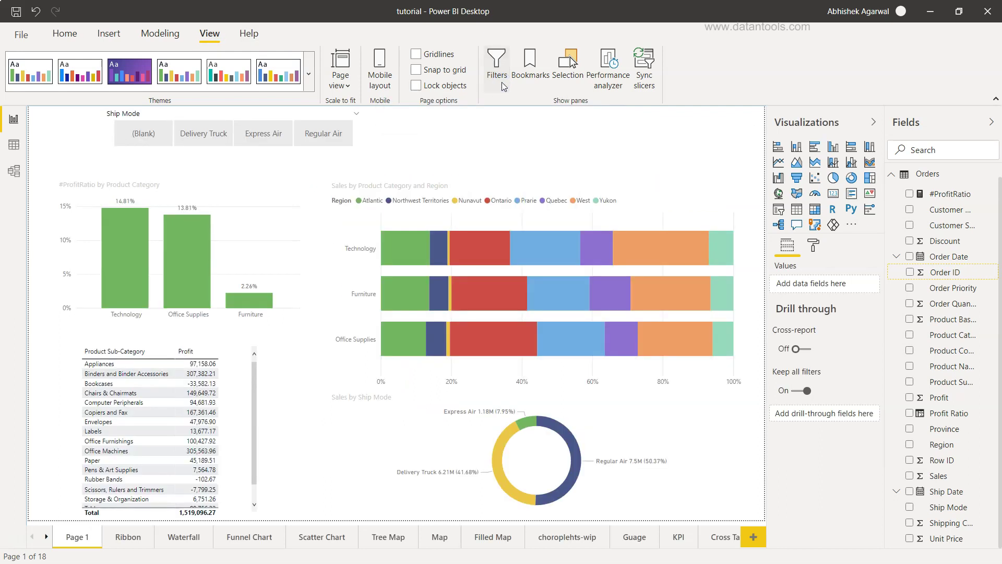
click(503, 82)
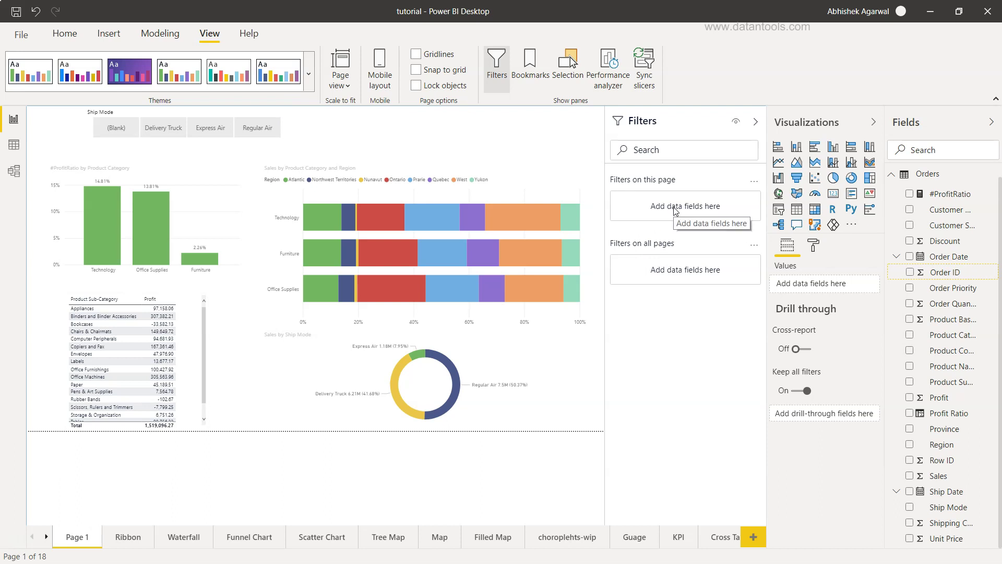
- Add Order Date from Fields to 'Filters on this page'
drag(964, 257, 708, 208)
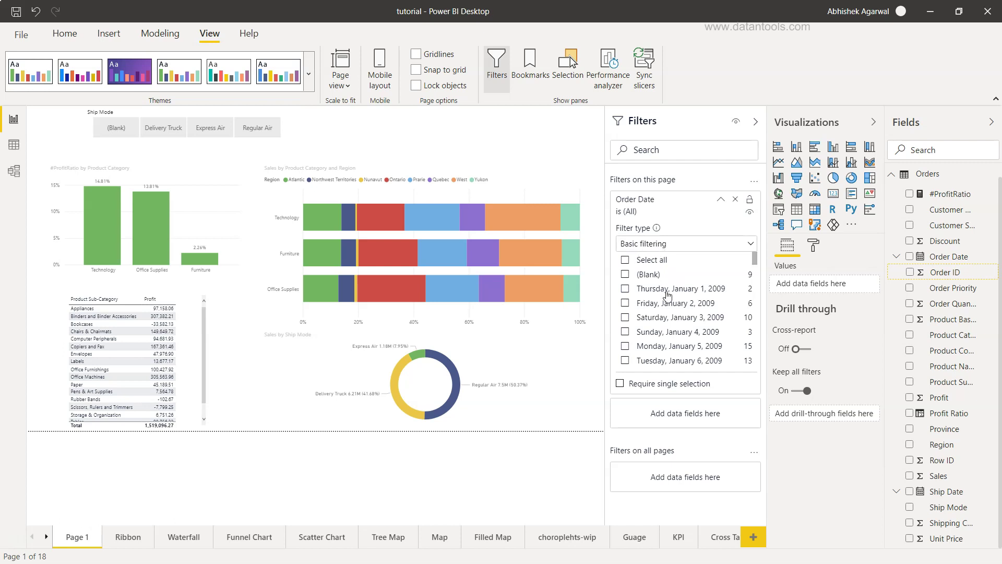
scroll(667, 295, down, 5)
scroll(667, 295, down, 7)
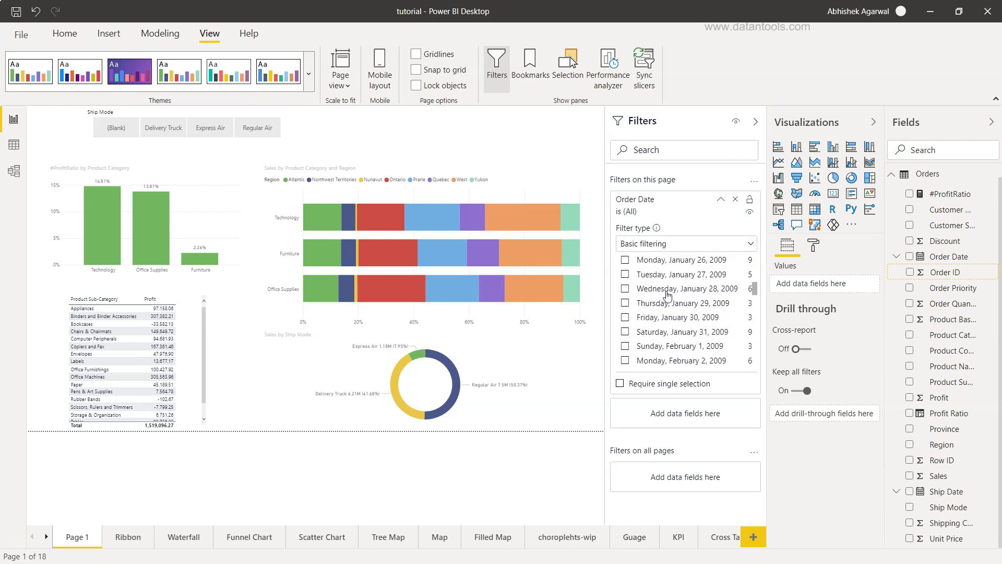
- Tick the dates February 7–12, 2009 in the Order Date filter, then clear them
click(624, 286)
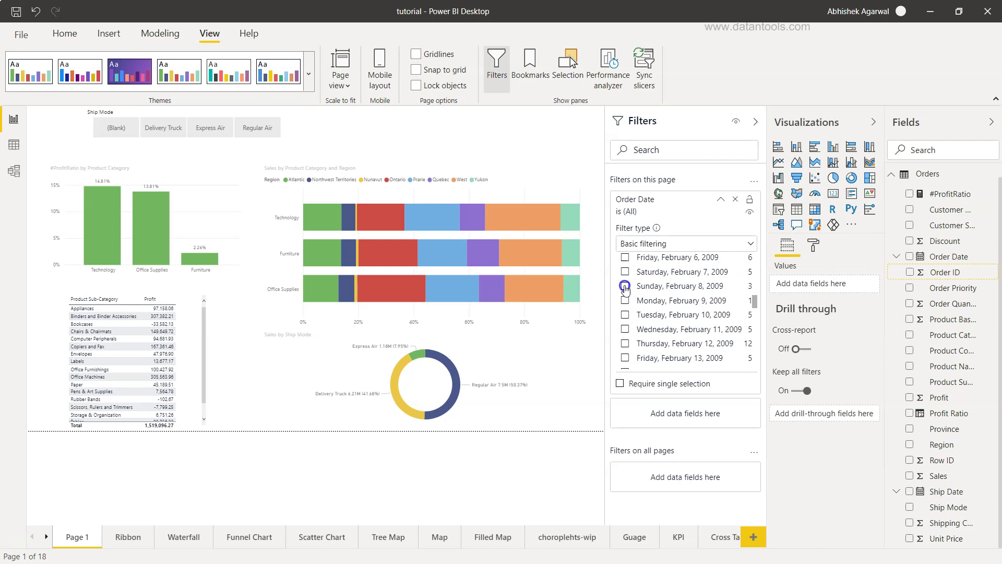
click(625, 301)
click(625, 314)
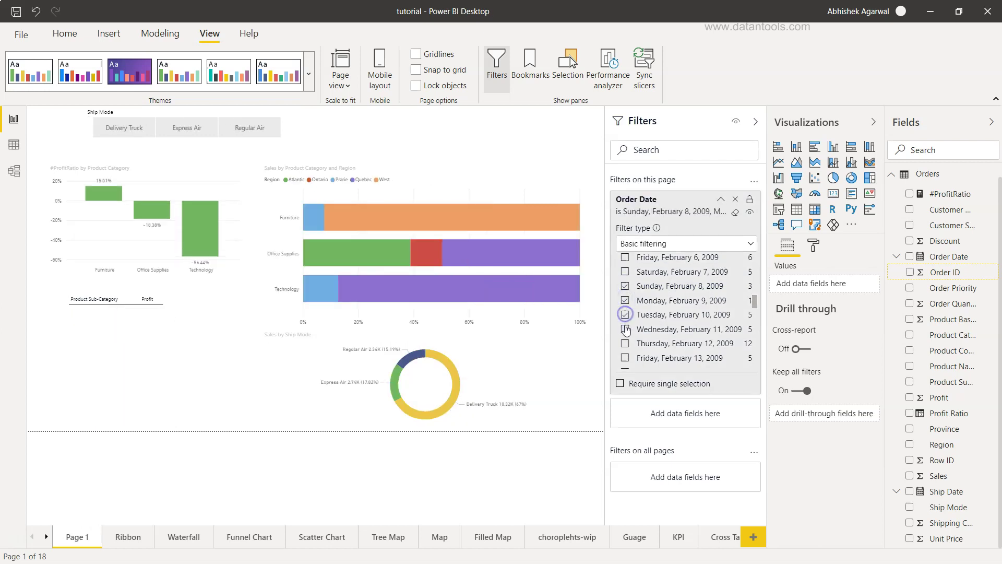
click(625, 329)
click(626, 343)
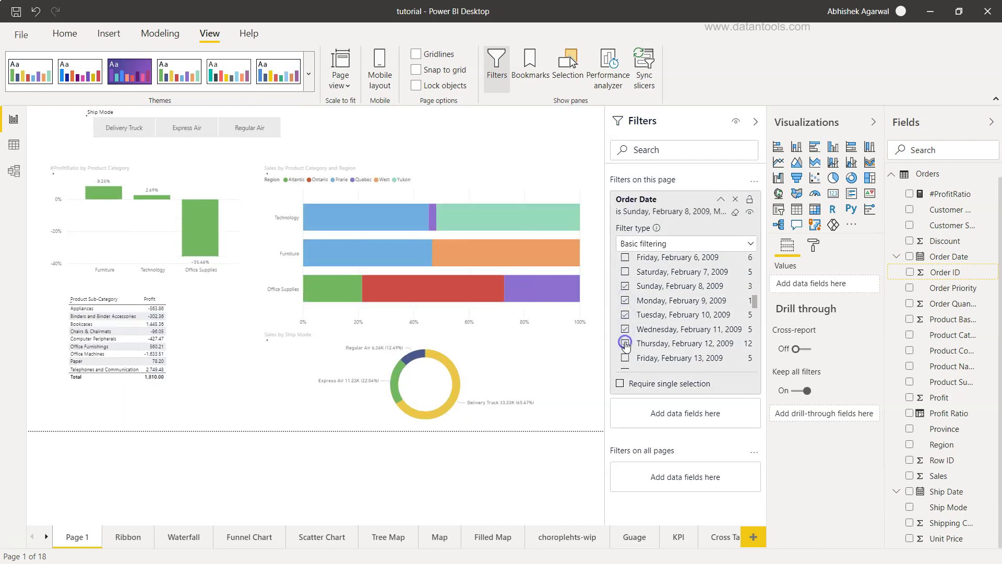
click(626, 272)
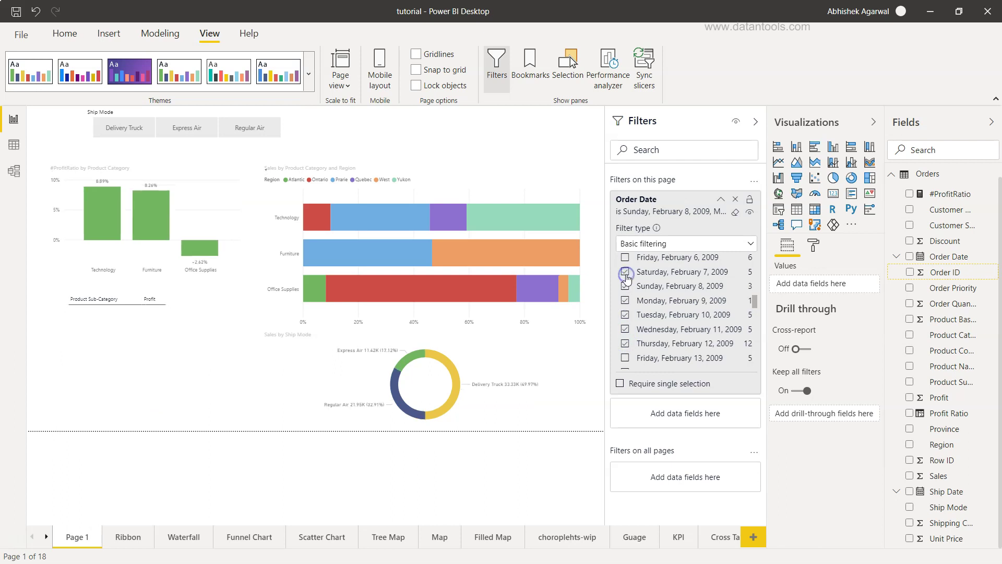
click(735, 213)
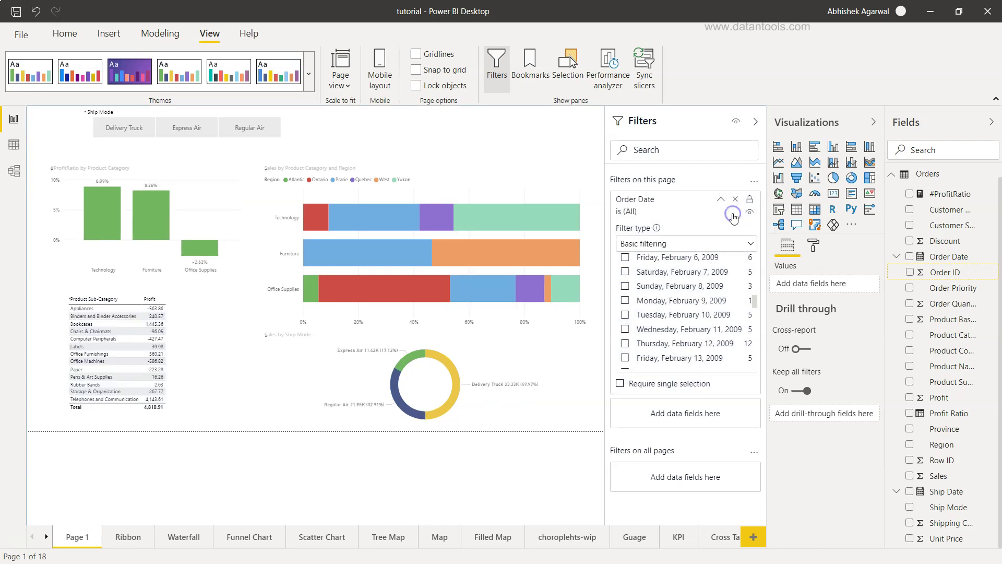
click(718, 245)
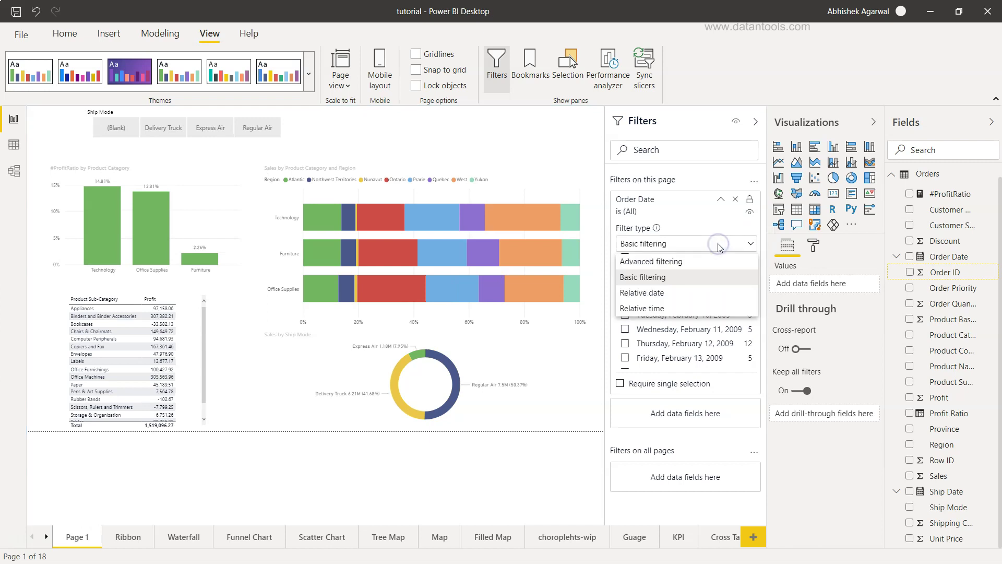
- Make Order Date a relative date filter: 'is in the last' 10 years, Include today ticked
click(686, 293)
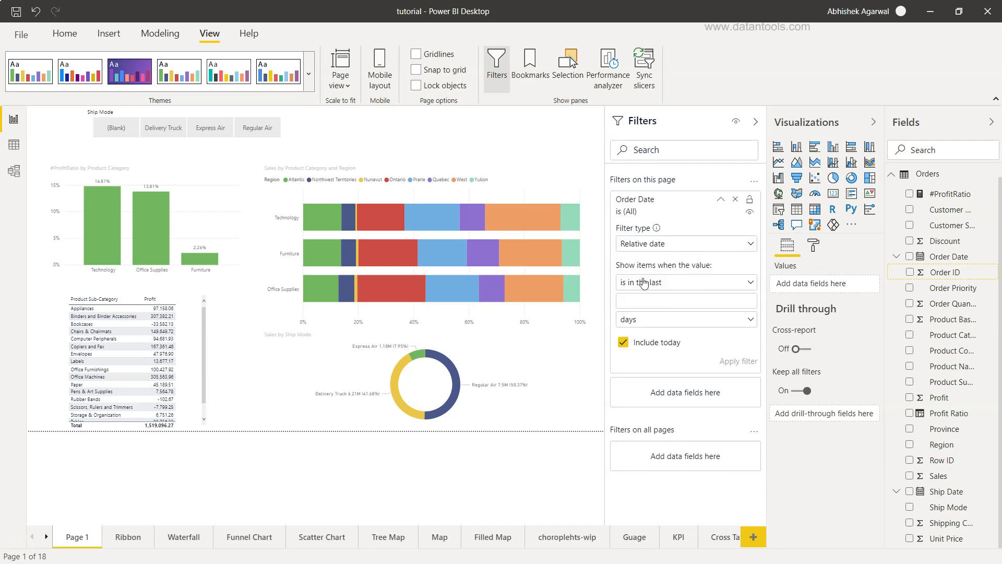
click(664, 282)
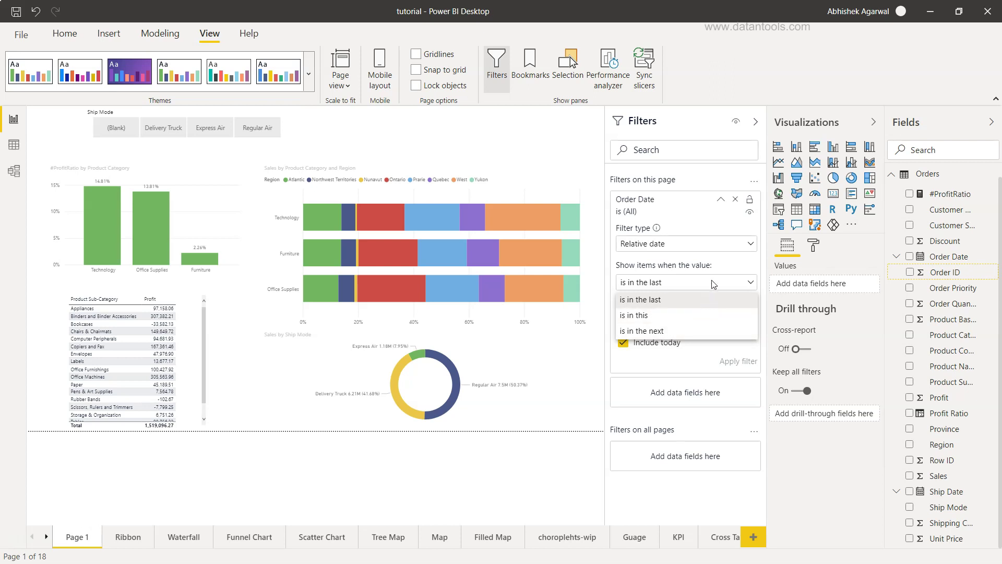
click(655, 299)
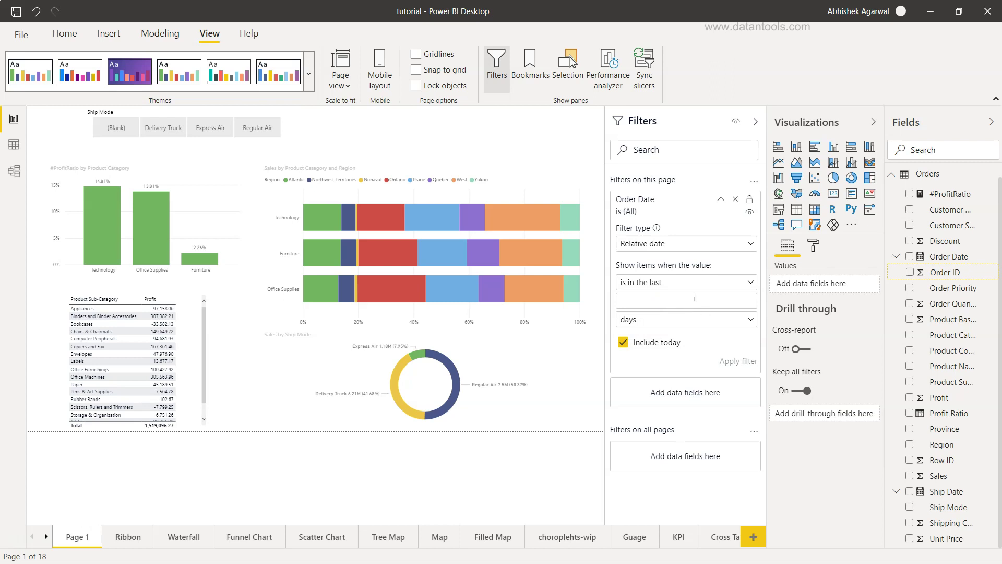
click(624, 343)
click(624, 344)
click(685, 303)
text(10)
click(660, 323)
click(648, 415)
- Apply the last-10-years filter, then change it to 9 years and apply again
click(734, 363)
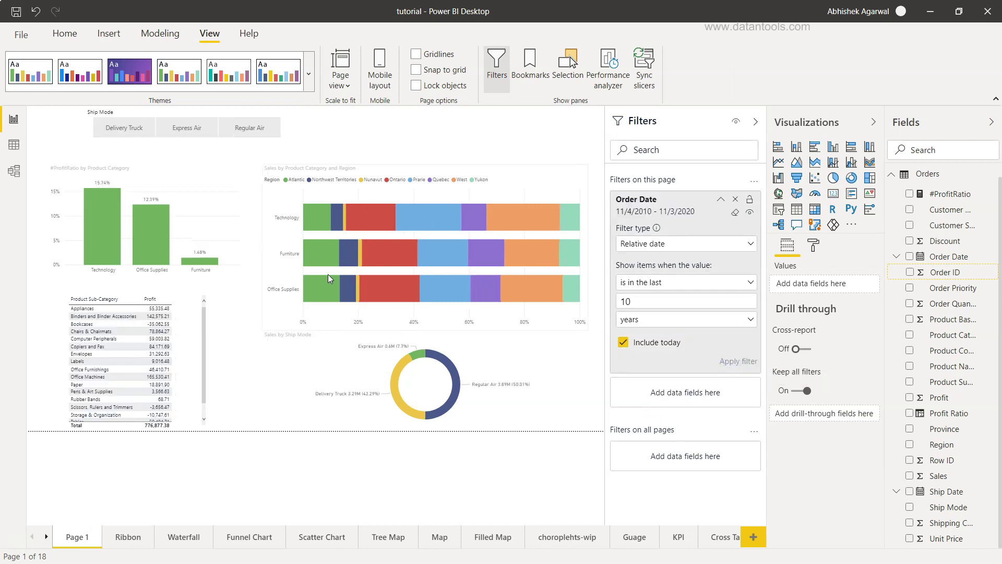
mouse_move(391, 267)
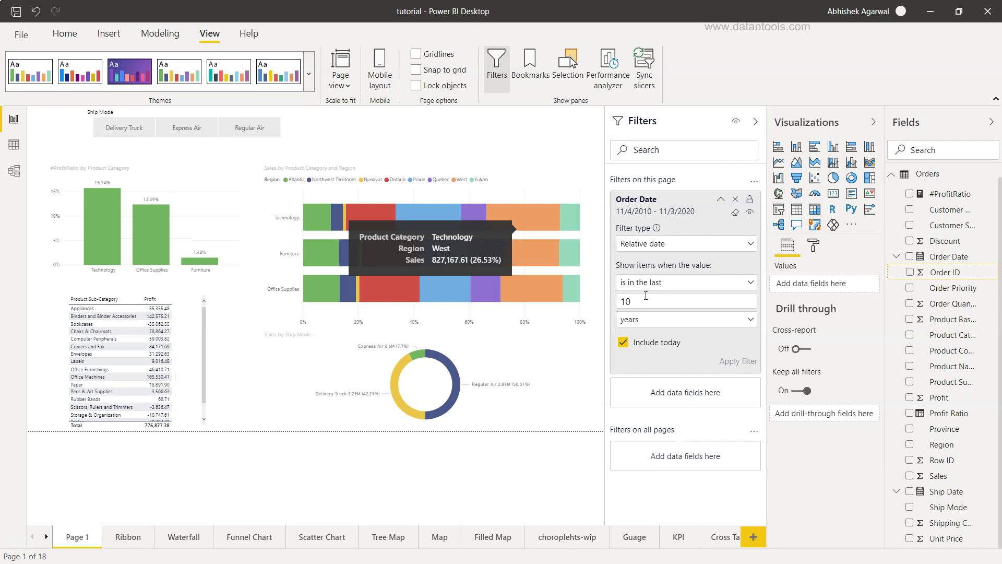
text(9)
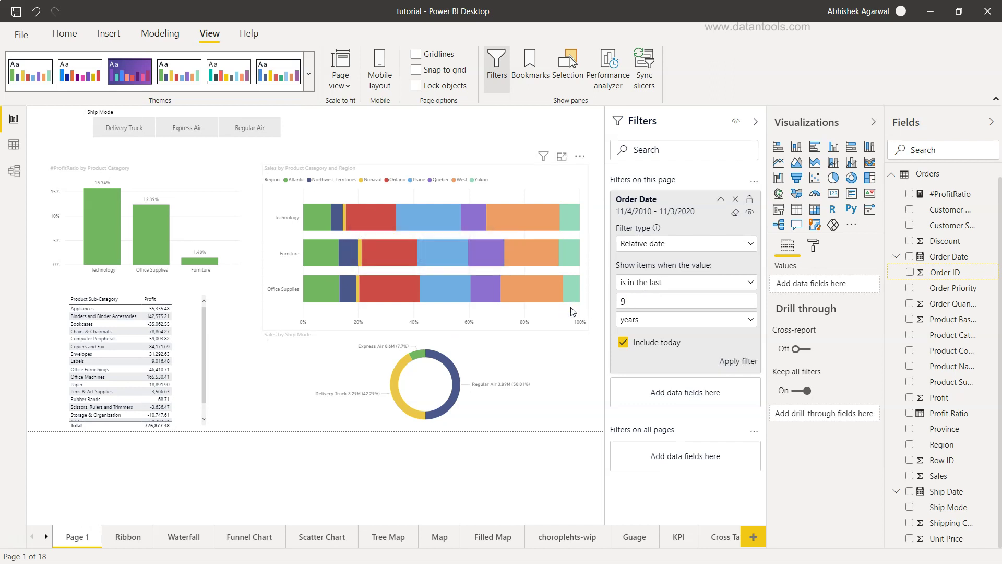
click(739, 361)
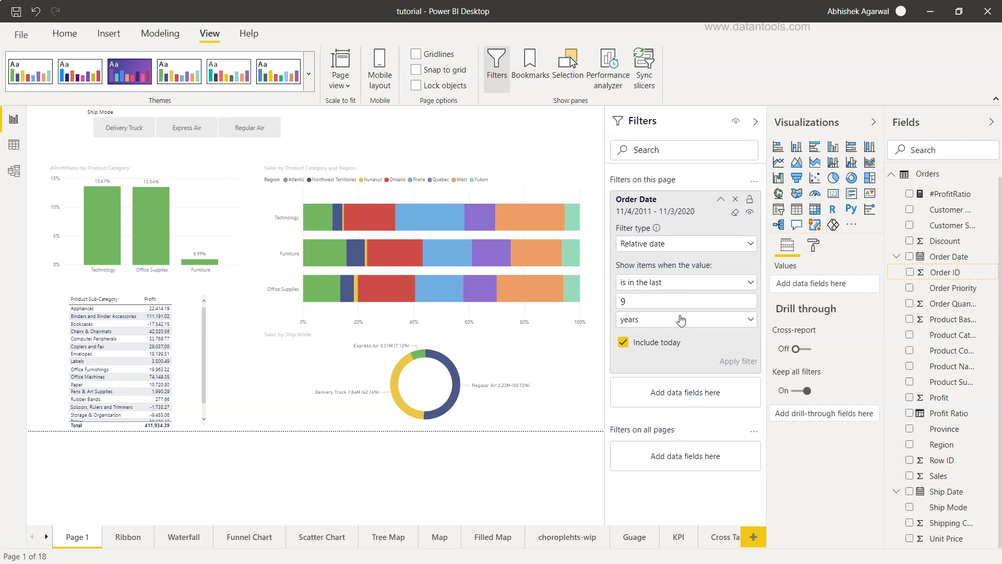
click(681, 319)
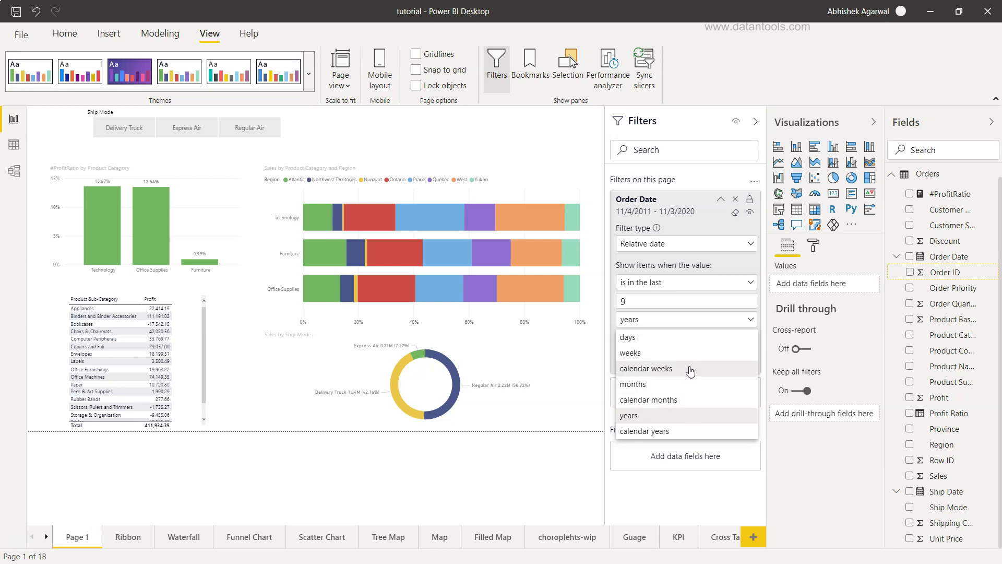
click(729, 271)
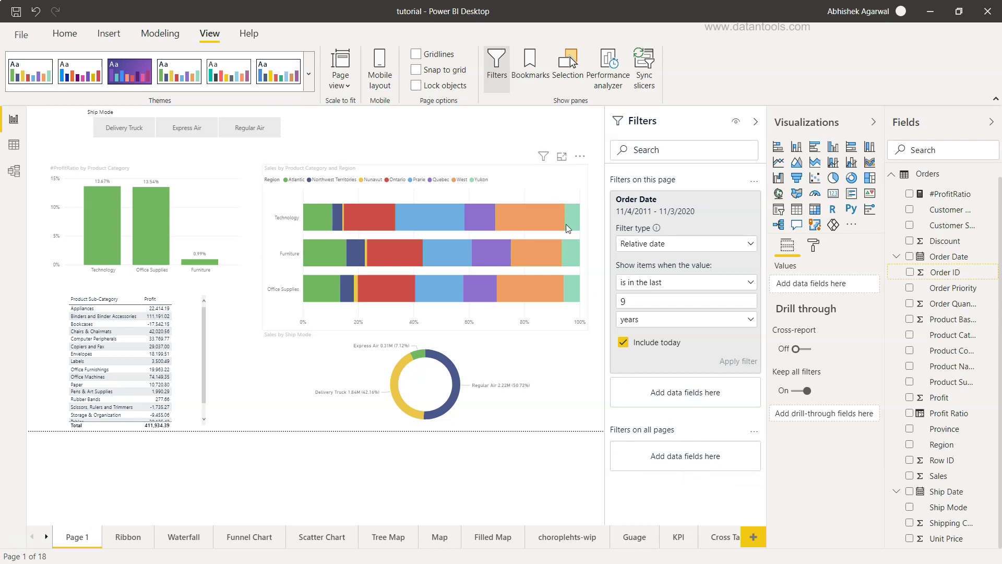
- Select the Sales by Product Category and Region bar chart to reveal its Product Category, Region and Sales filters
click(547, 187)
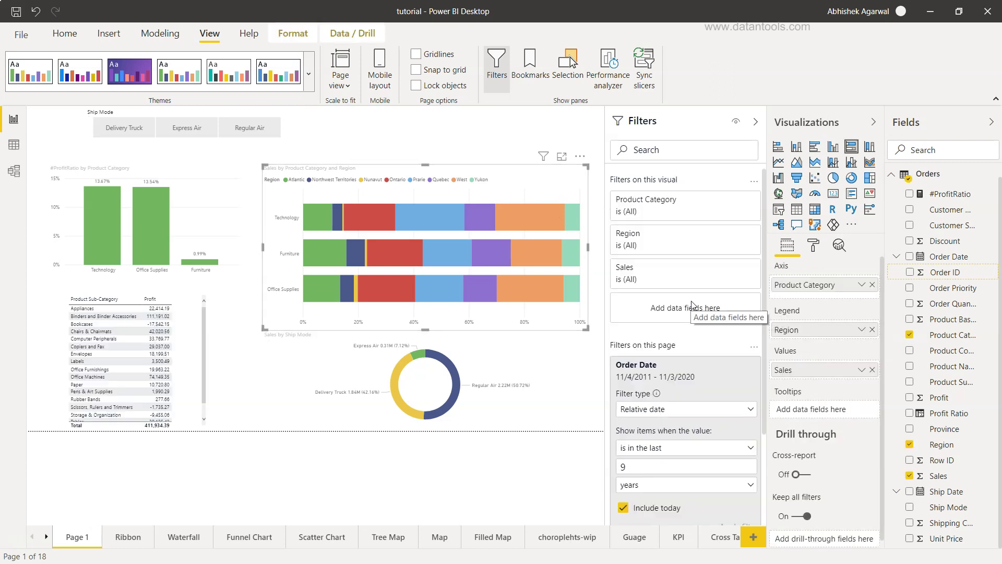
mouse_move(457, 254)
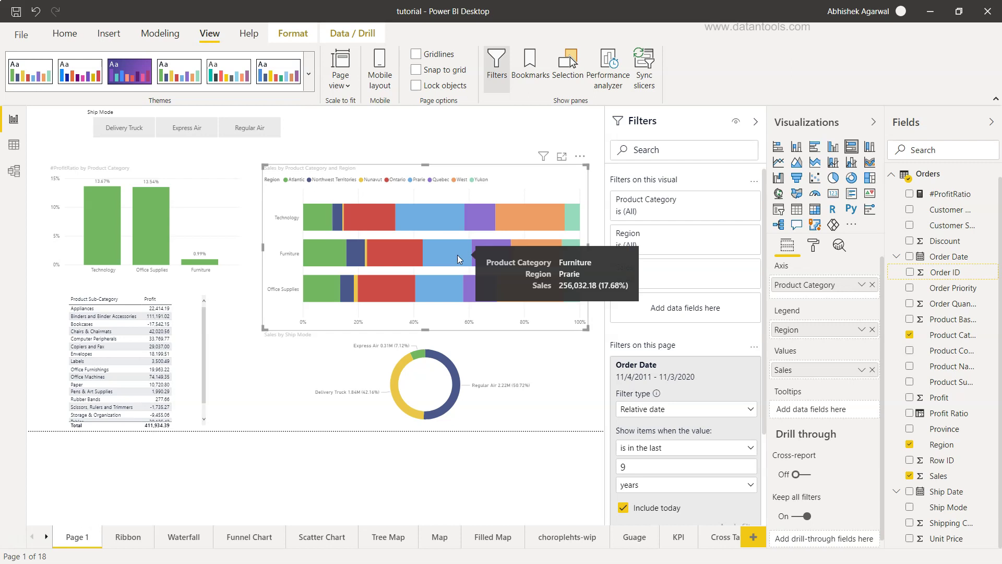
scroll(681, 346, down, 1)
scroll(681, 345, down, 5)
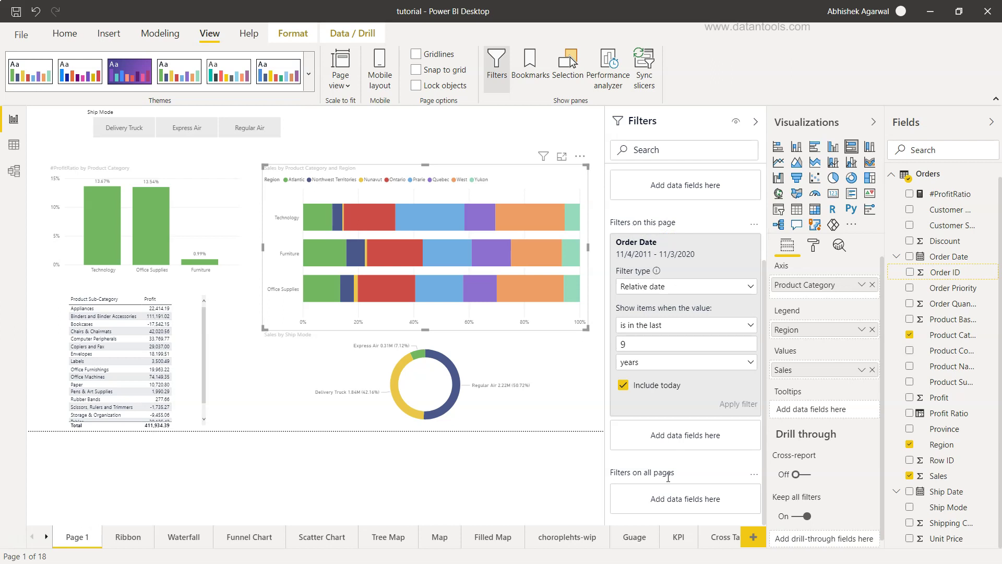
scroll(668, 477, up, 6)
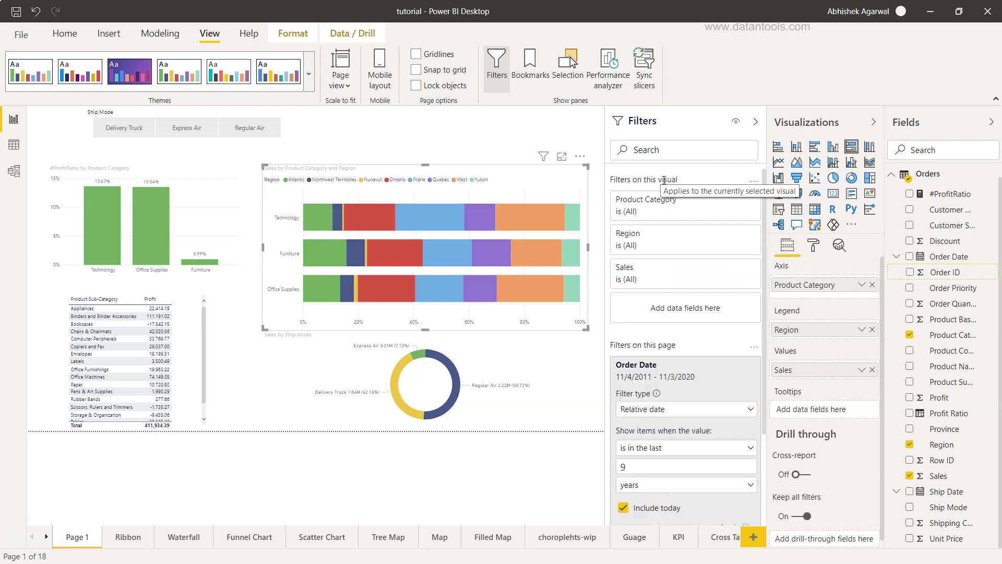